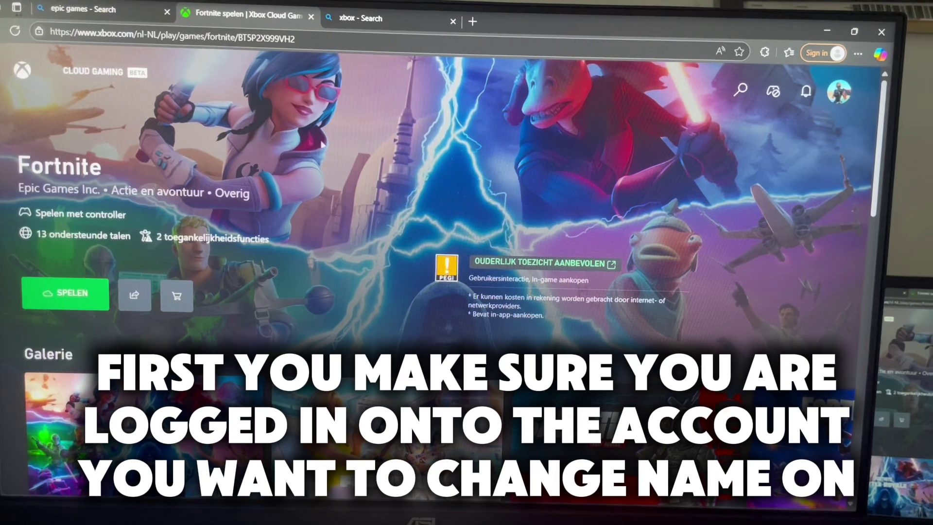
Step: Show the signed-in account's menu from the profile avatar in Xbox Cloud Gaming
{"action": "left_click", "coordinate": [836, 90]}
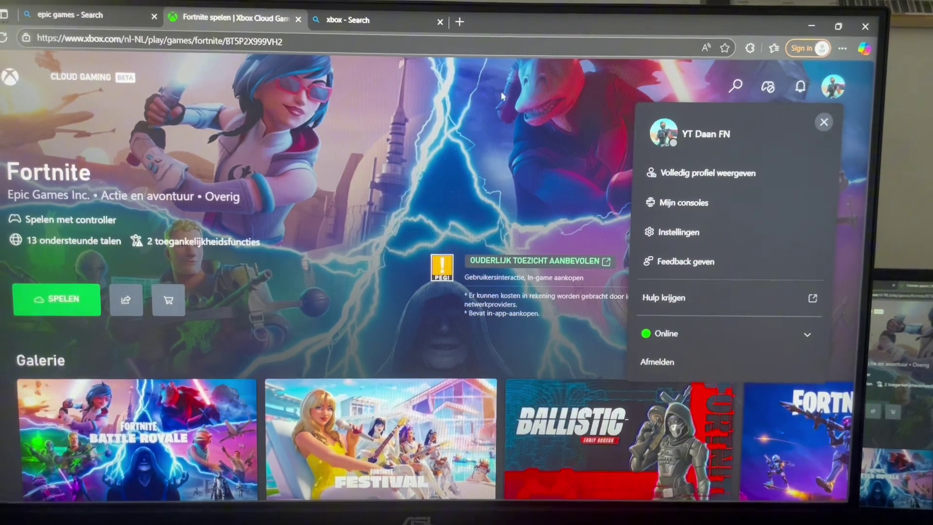
Step: Switch to the Bing 'xbox - Search' results tab to reach the official Xbox site
{"action": "left_click", "coordinate": [360, 22]}
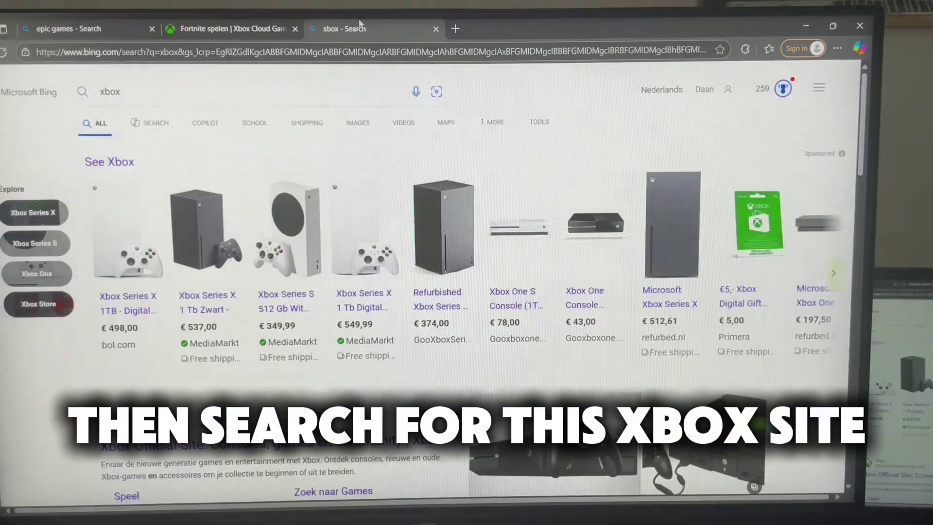
{"action": "scroll", "coordinate": [342, 339], "scroll_direction": "down", "scroll_amount": 2}
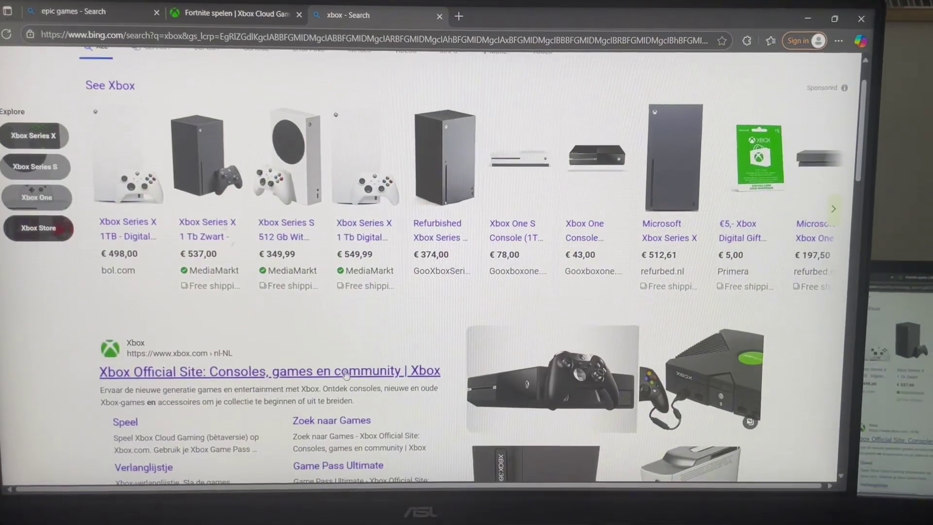
{"action": "scroll", "coordinate": [159, 106], "scroll_direction": "up", "scroll_amount": 2}
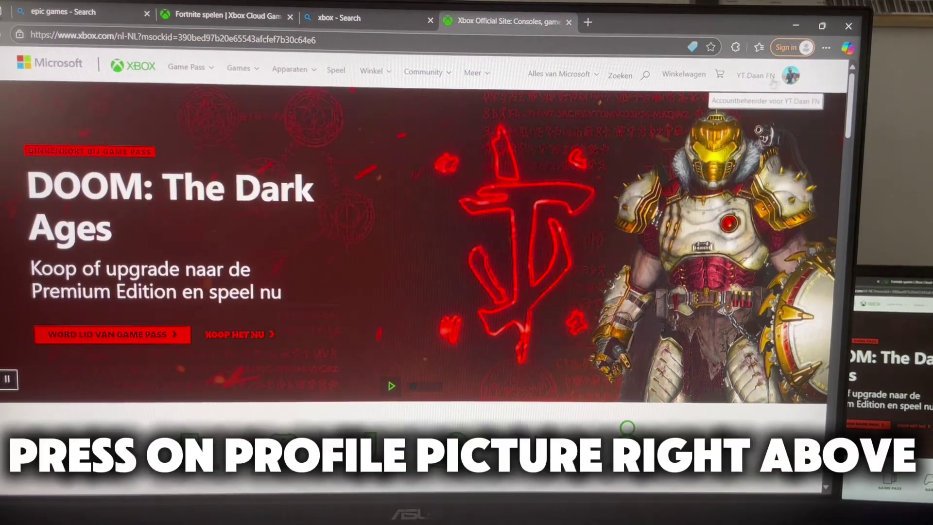
Step: Go to the signed-in account's Xbox profile page via the account menu's 'Xbox Profiel' entry
{"action": "left_click", "coordinate": [792, 78]}
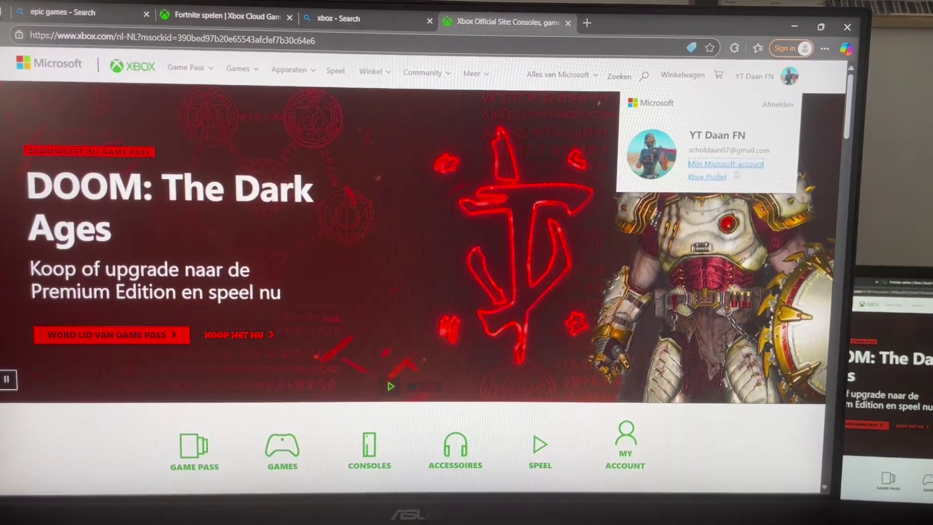
{"action": "left_click", "coordinate": [722, 177]}
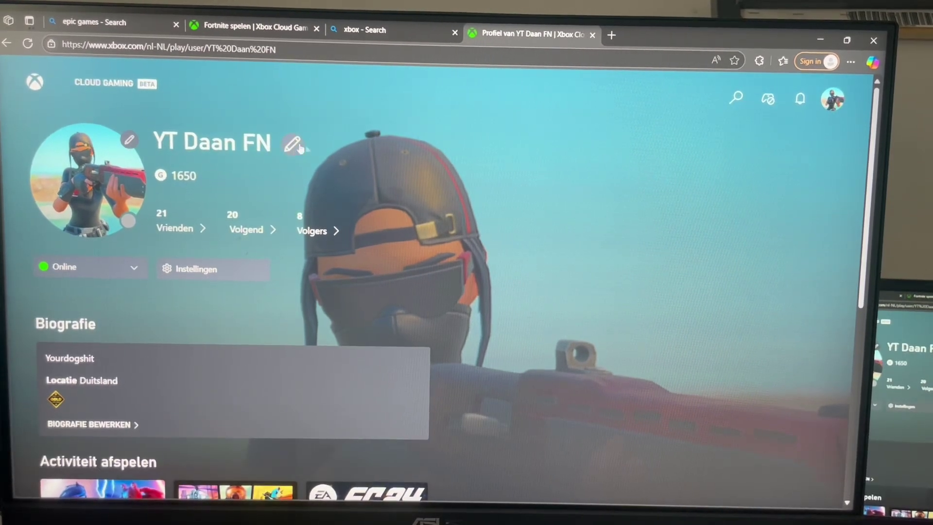
Step: Start a gamertag change and ready the 'Aangepast' field for the custom name SUB AND LIKE
{"action": "left_click", "coordinate": [294, 146]}
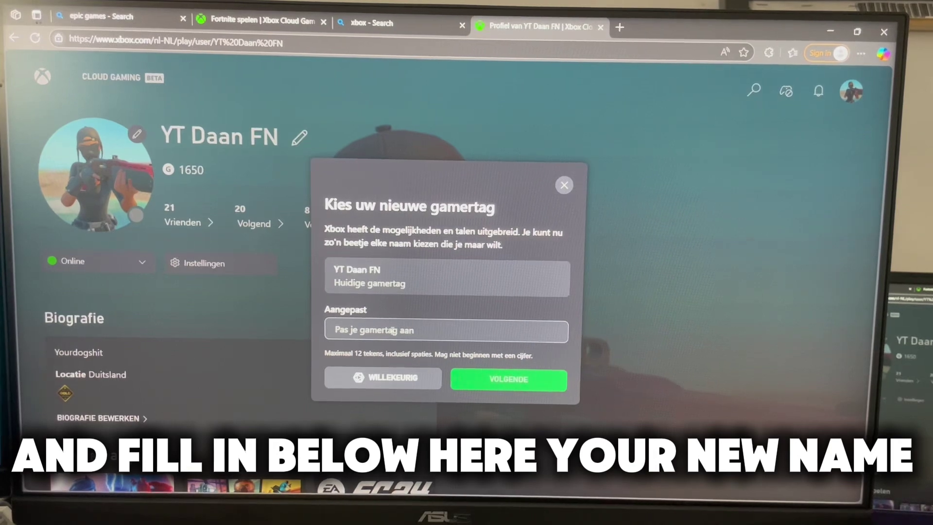
{"action": "left_click", "coordinate": [392, 330]}
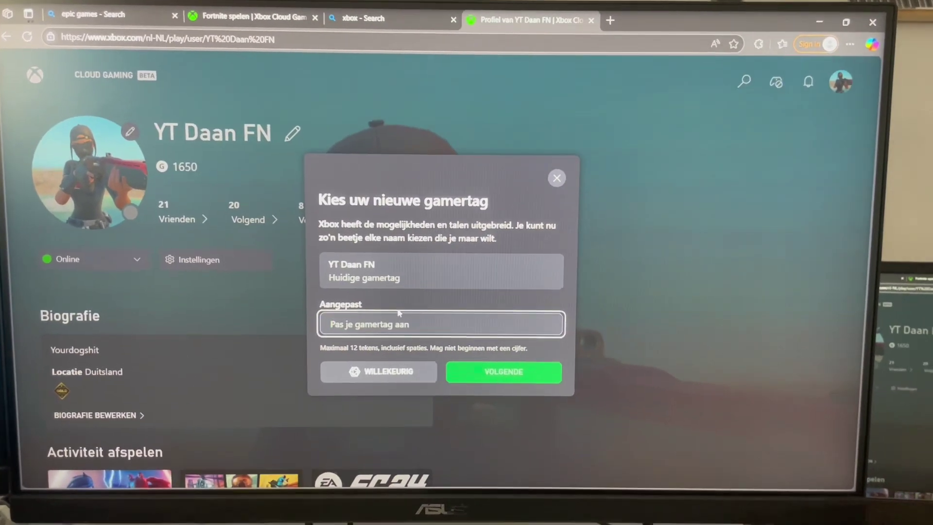
{"action": "type", "text": "S"}
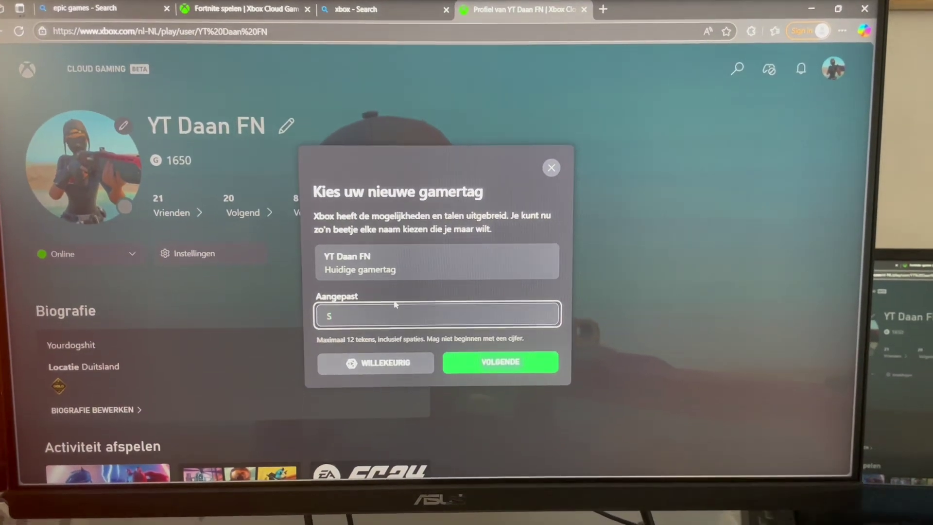
{"action": "type", "text": "UB A"}
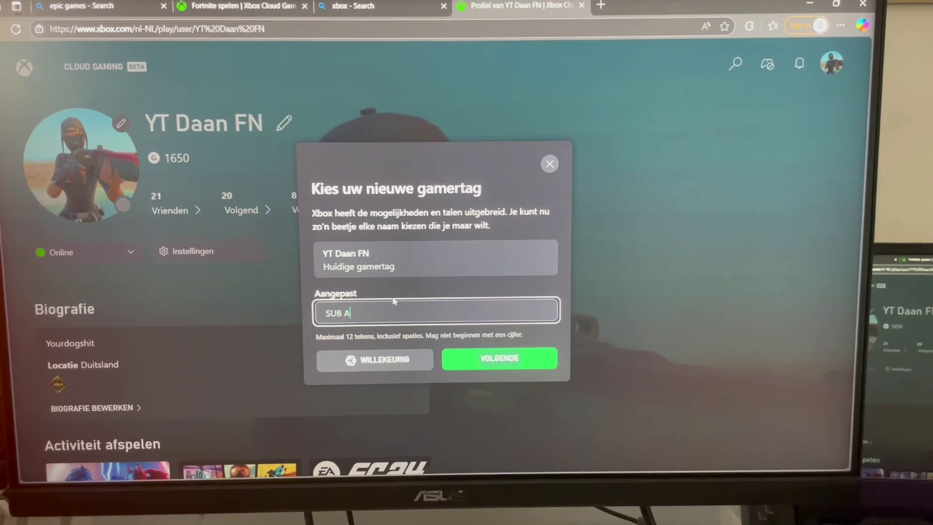
{"action": "type", "text": "ND L"}
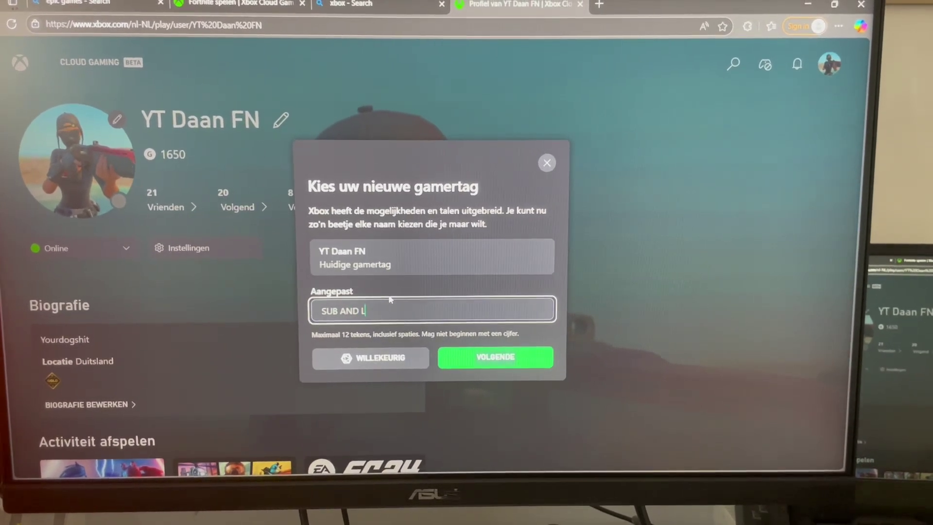
{"action": "type", "text": "IKE"}
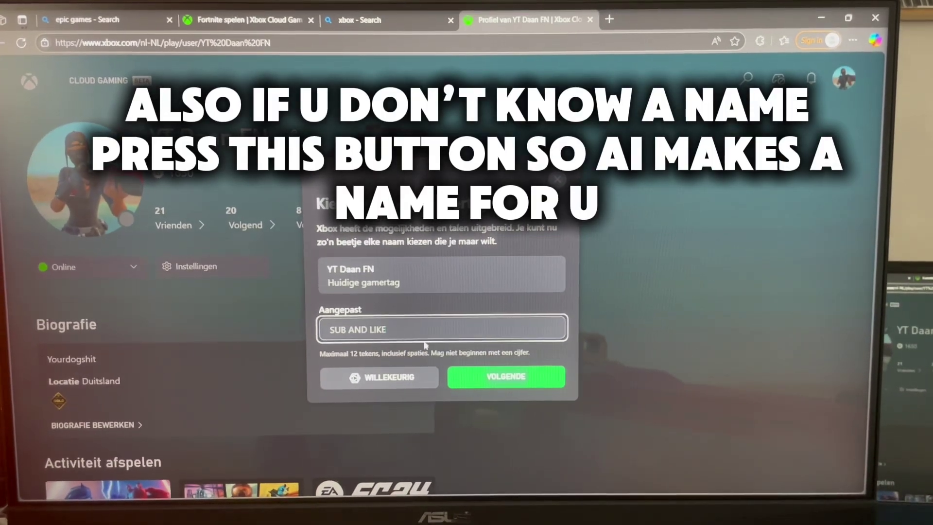
Step: Fill the field with a random gamertag via WILLEKEURIG, yielding SafeHawk5017
{"action": "left_click", "coordinate": [418, 376]}
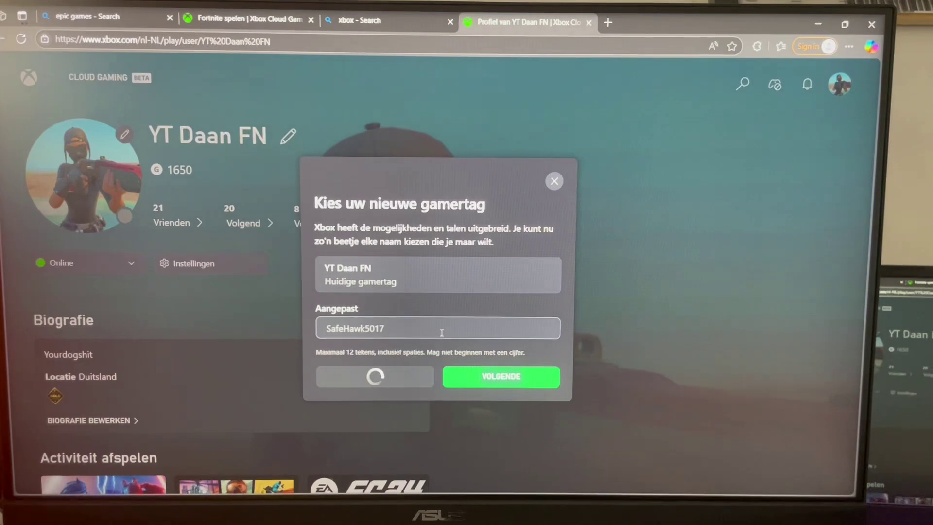